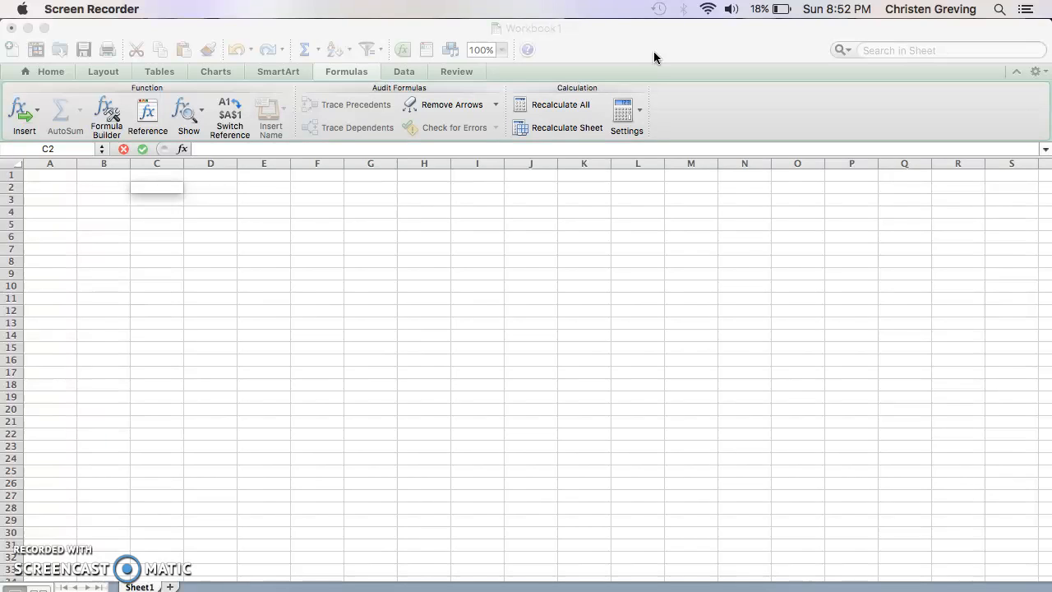
Switch to the Excel workbook and enter the column headings "# of Items", "Price" and "Total" in cells A1 to C1.
left_click(655, 55)
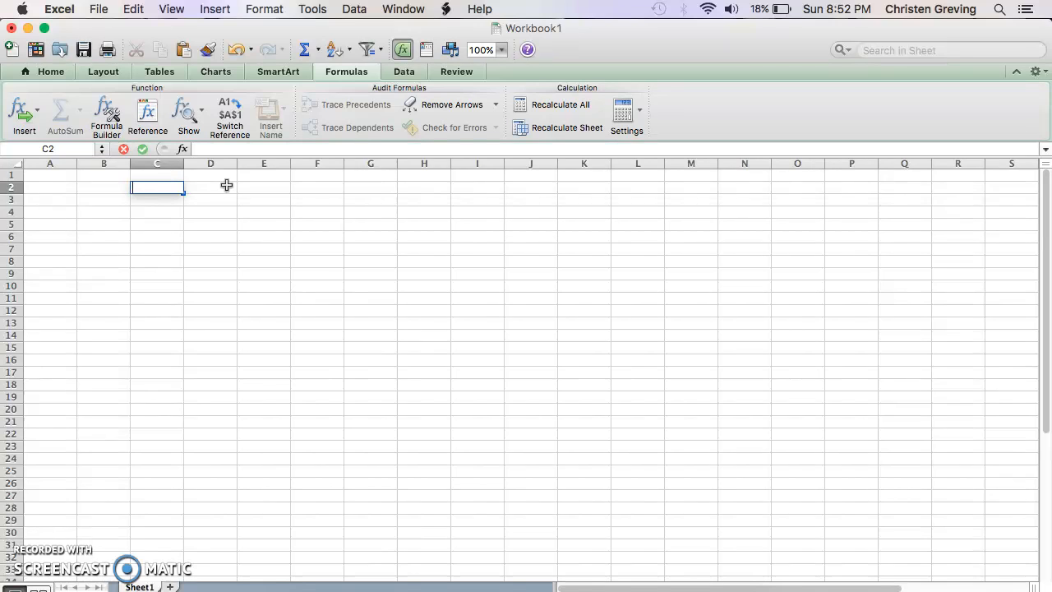
left_click(59, 176)
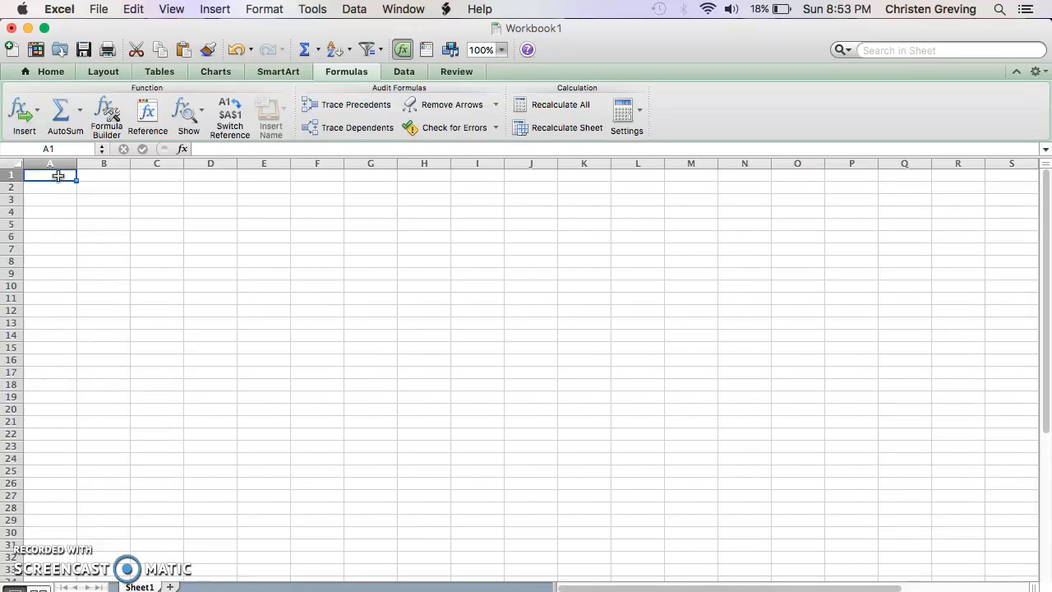
type("# of Items")
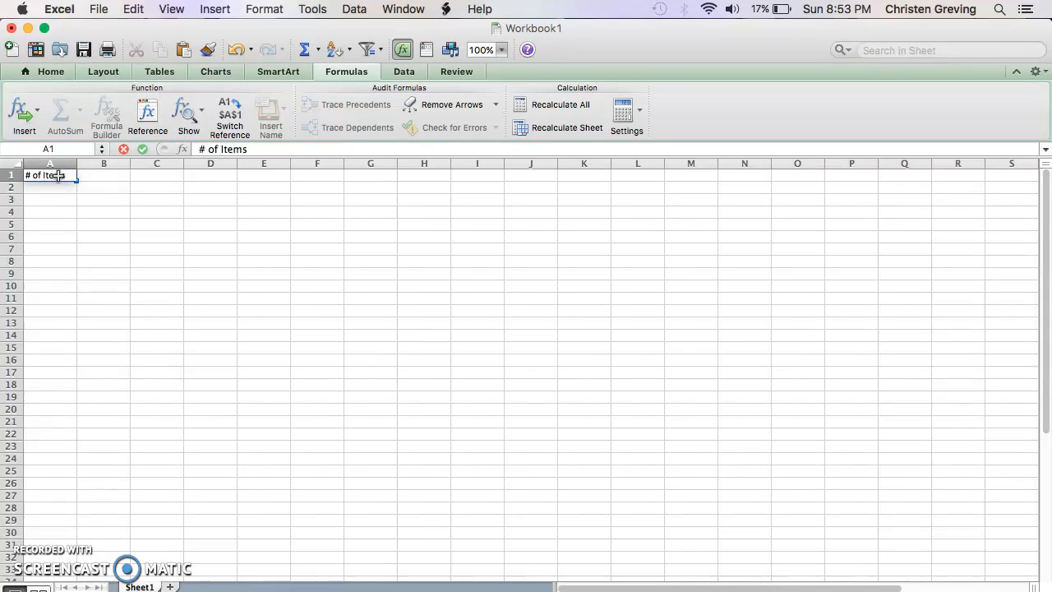
left_click(114, 176)
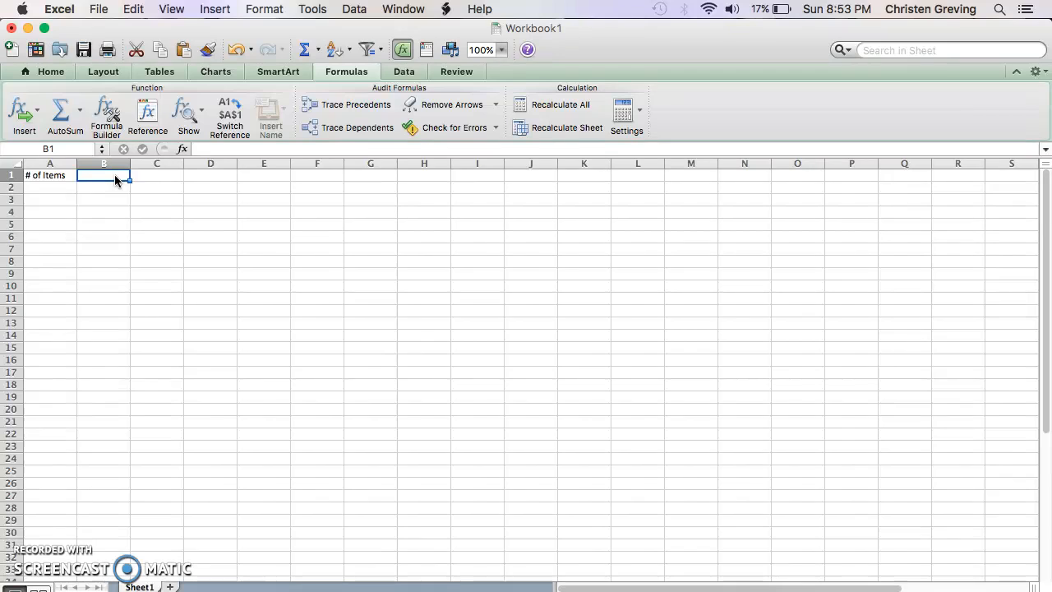
type("PRi")
key("BackSpace")
key("BackSpace")
type("rice")
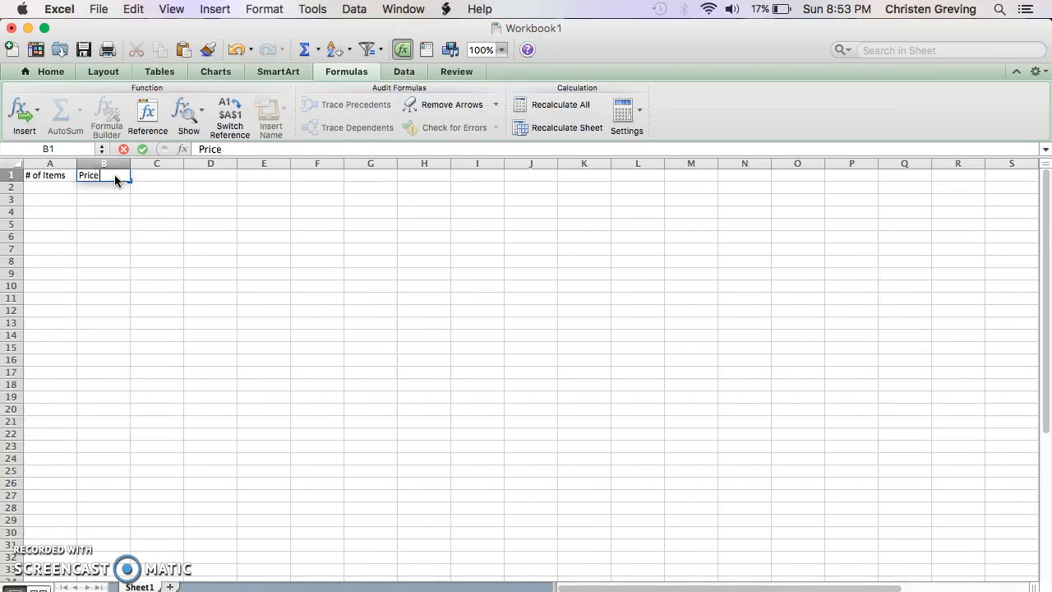
left_click(170, 174)
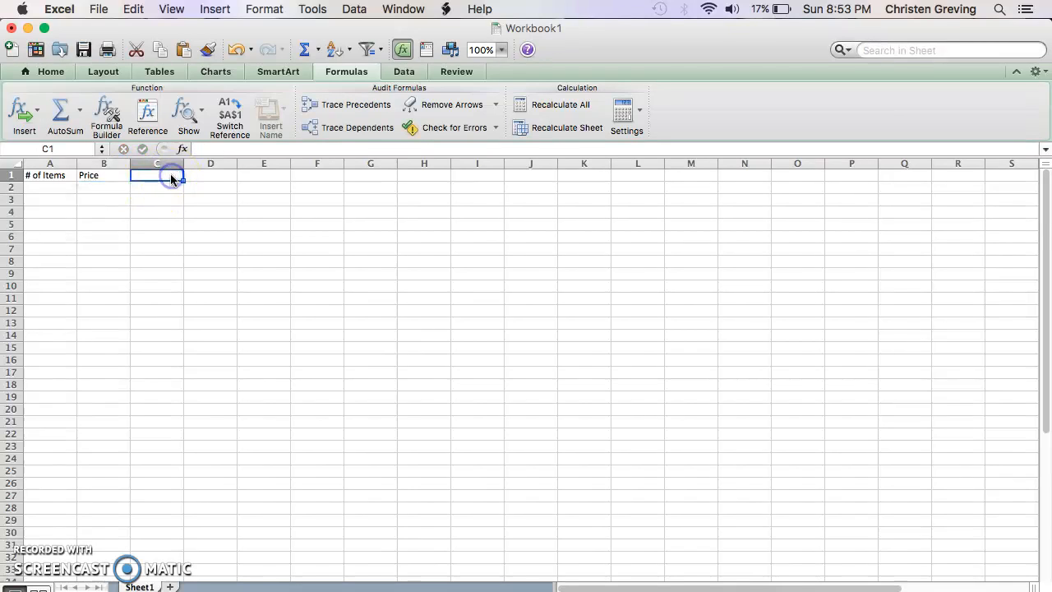
type("Total")
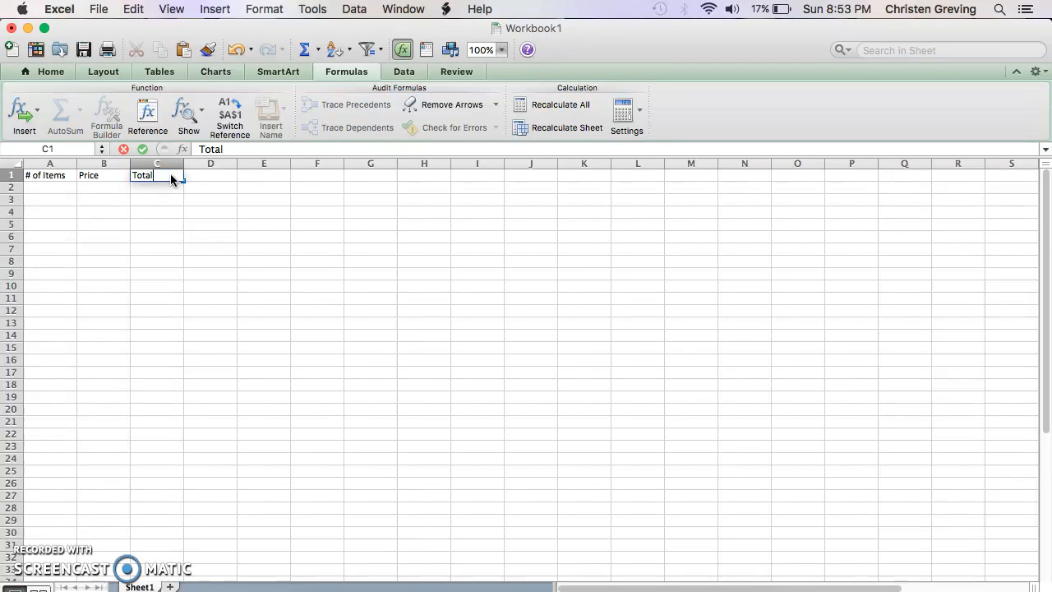
left_click(51, 175)
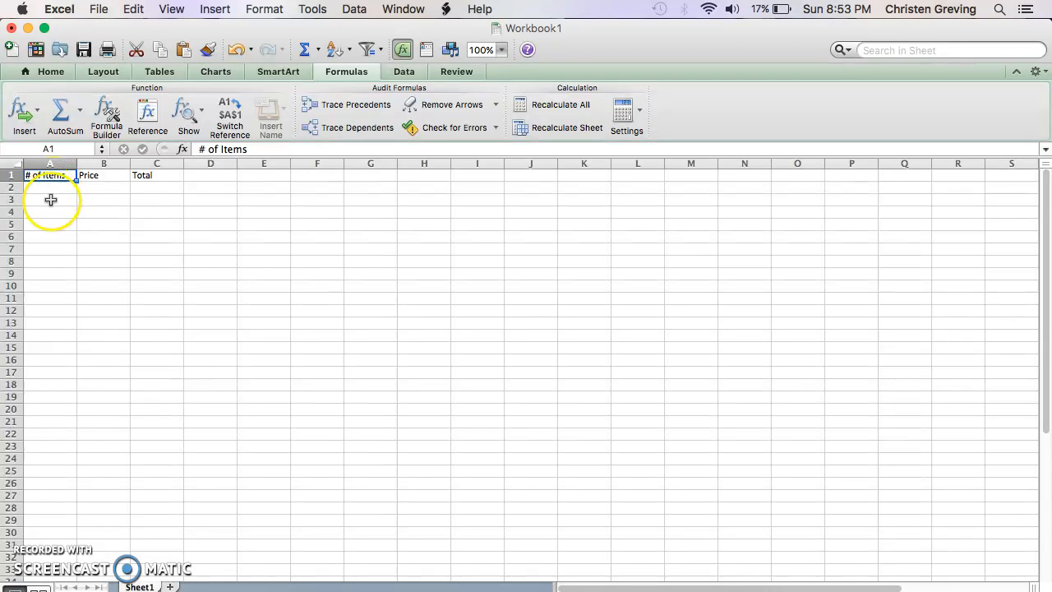
left_click(102, 177)
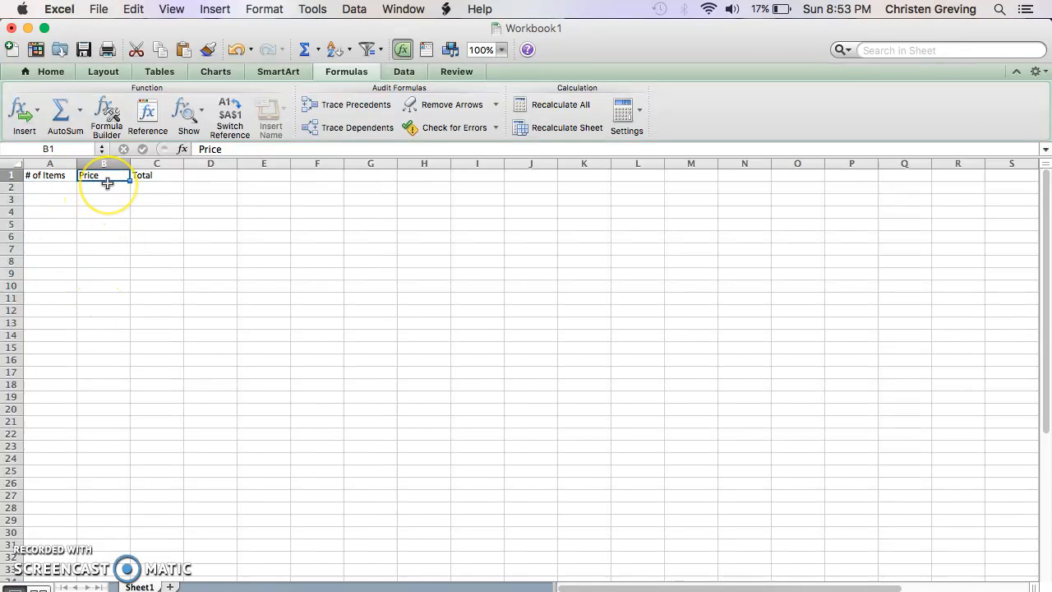
left_click(154, 174)
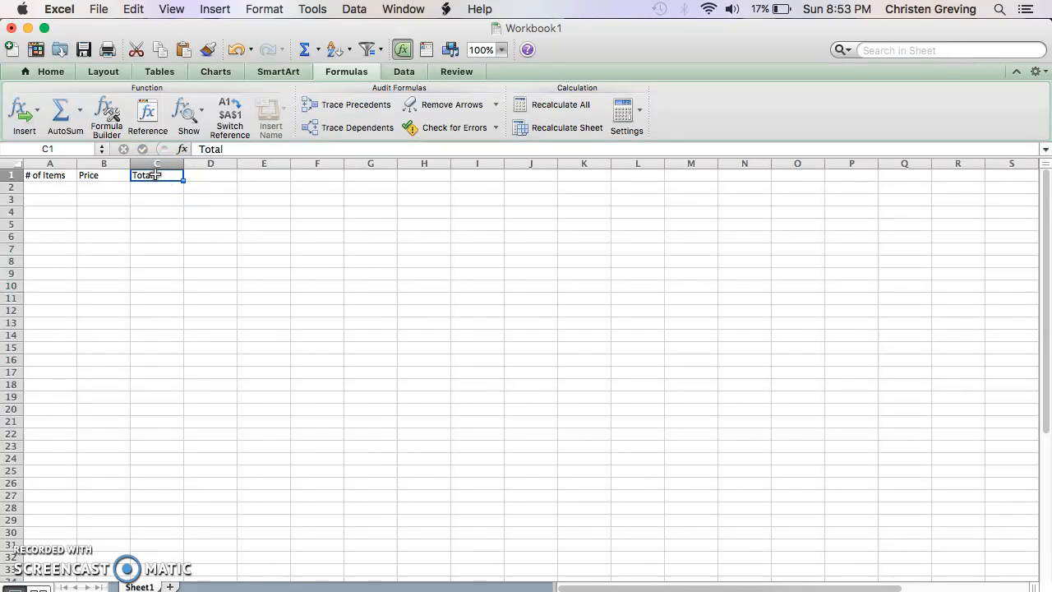
Enter 3 as the number of items in A2 and 2.50 as the price in B2.
left_click(48, 190)
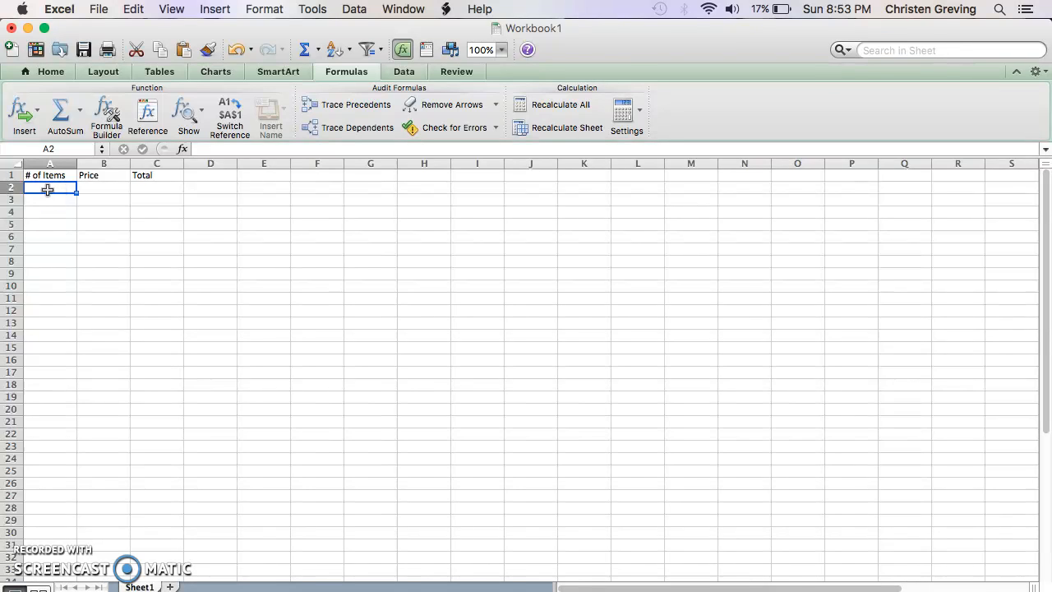
type("3")
left_click(113, 191)
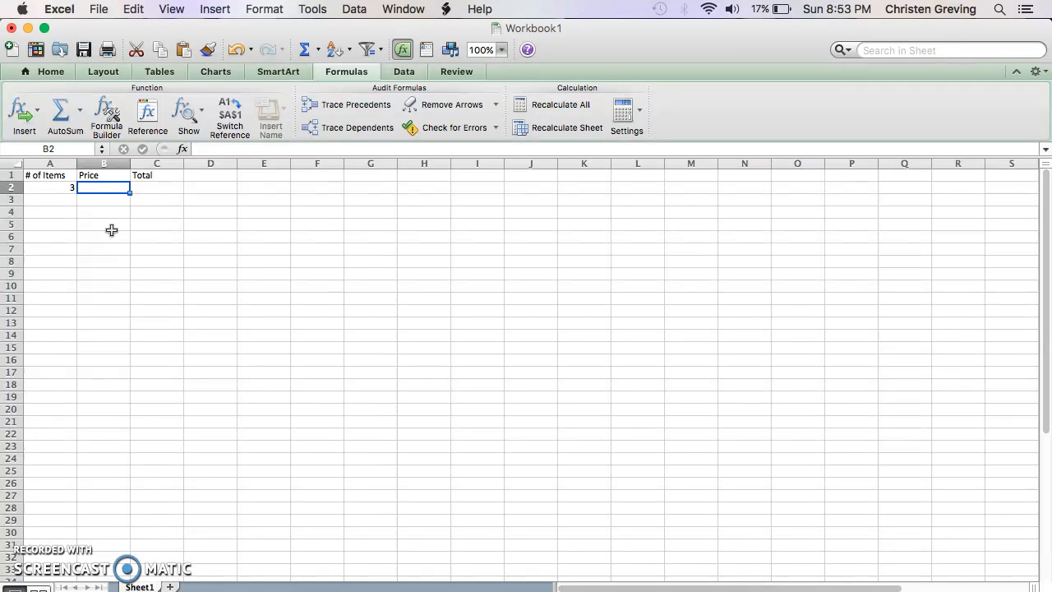
type("2.")
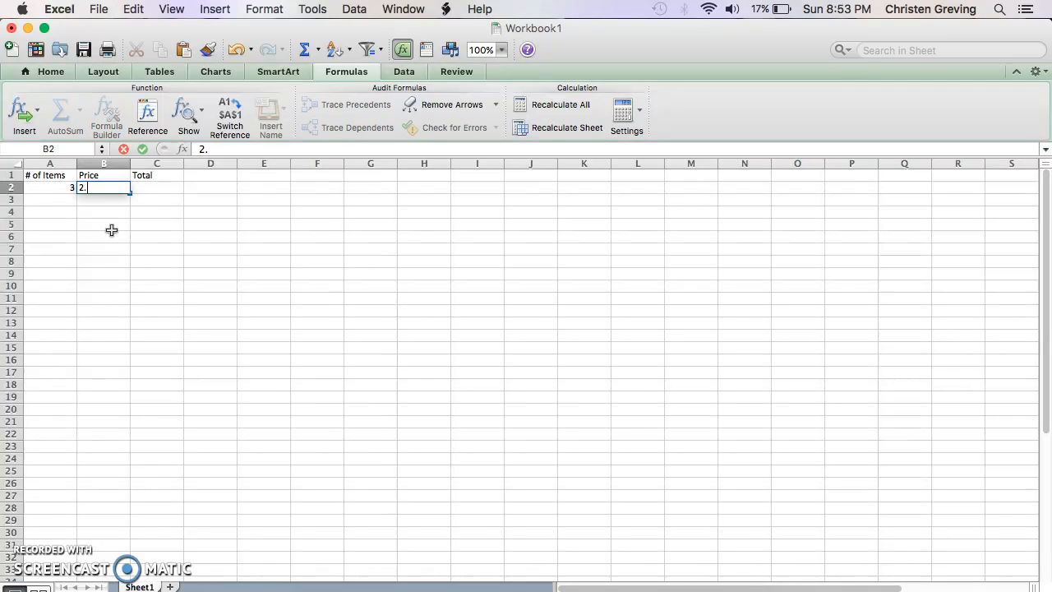
type("50")
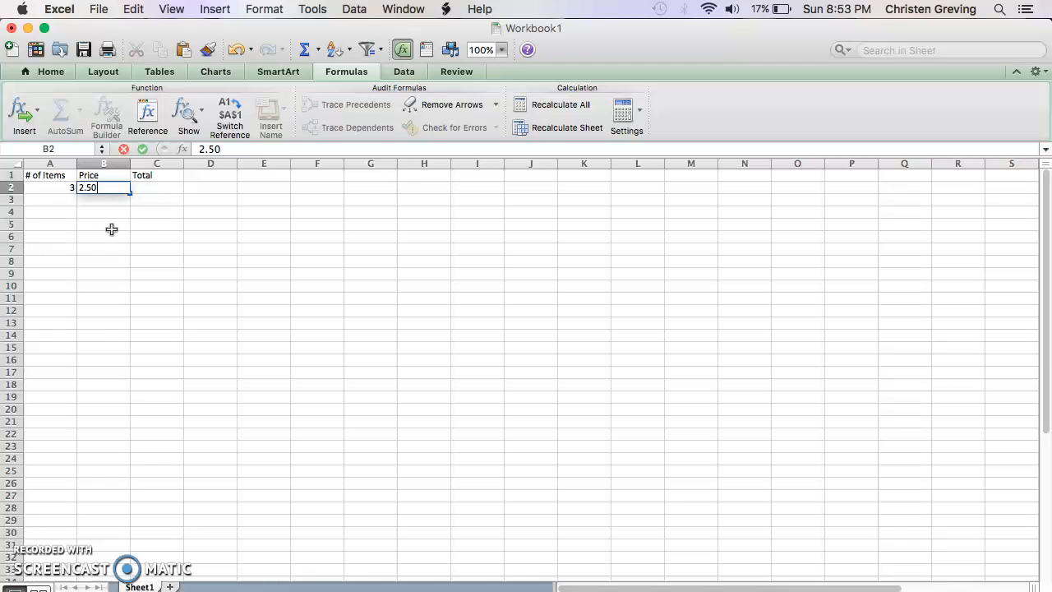
Enter the formula =A2*B2 in cell C2 to multiply the number of items by the price.
left_click(152, 189)
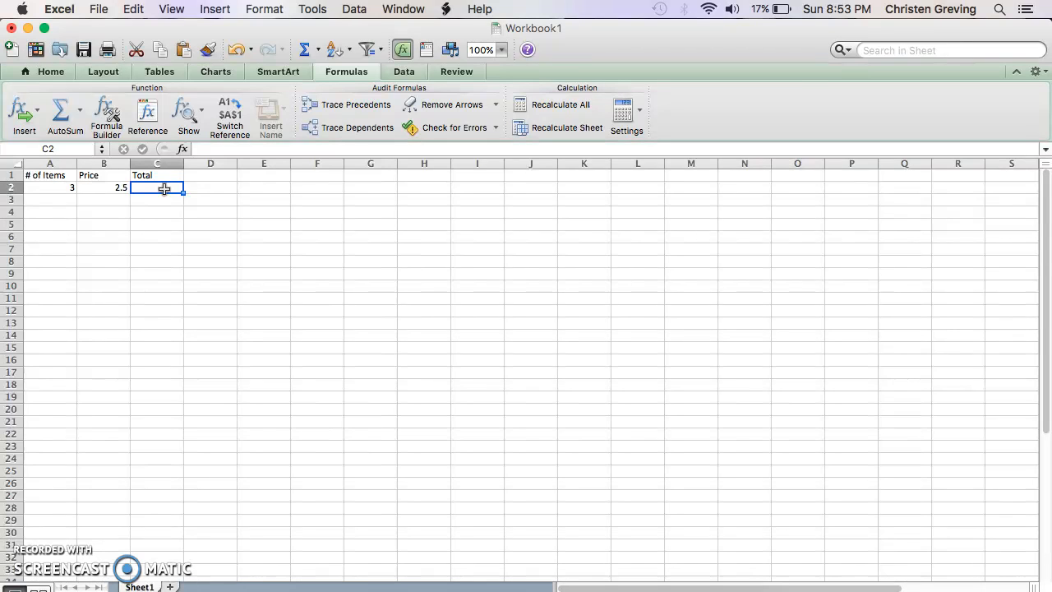
left_click(201, 149)
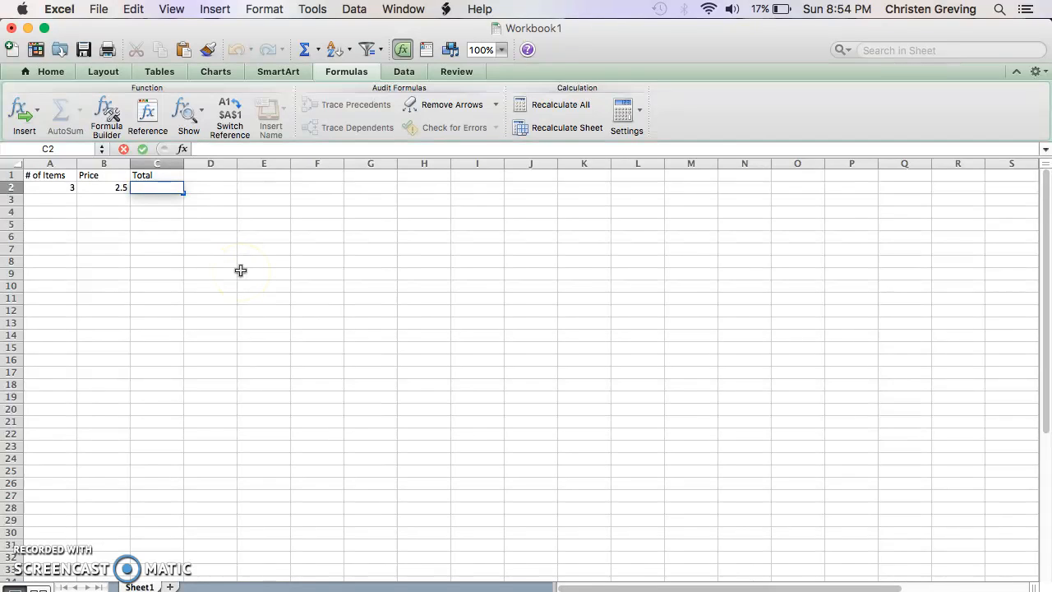
type("=")
left_click(61, 188)
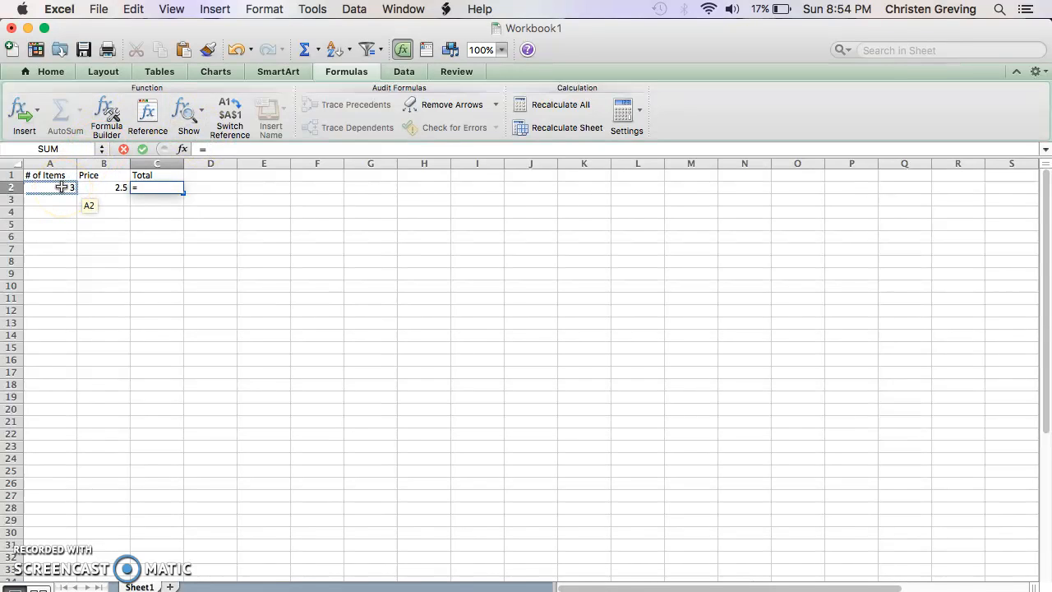
left_click(62, 187)
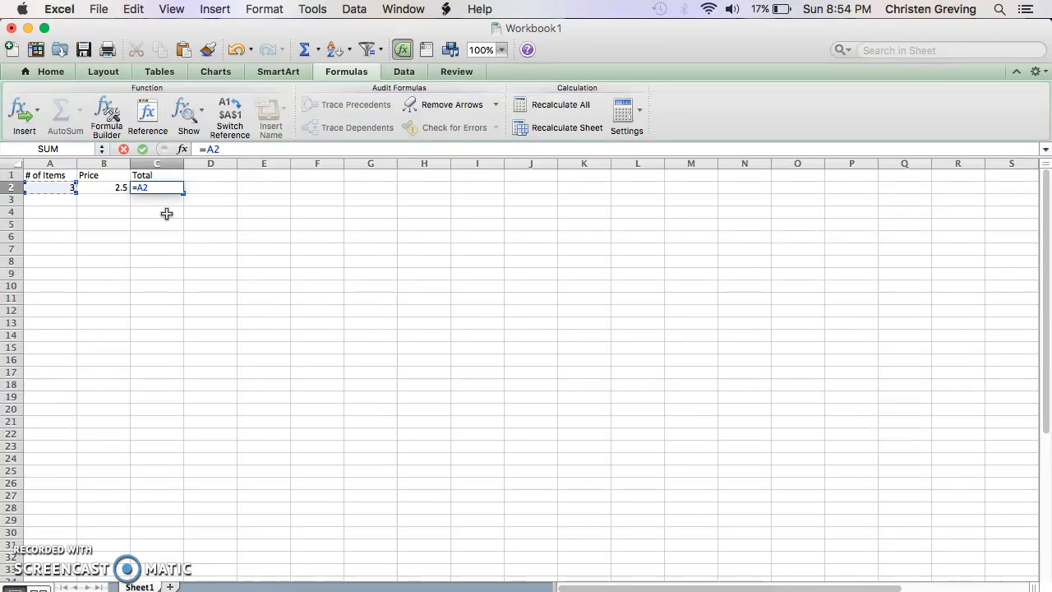
type("*")
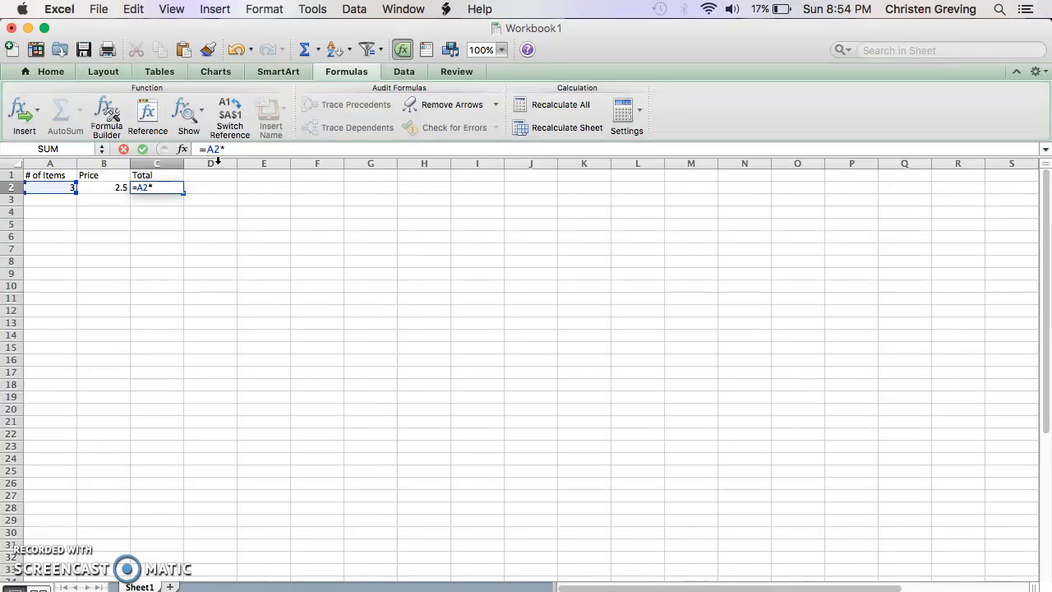
left_click(100, 190)
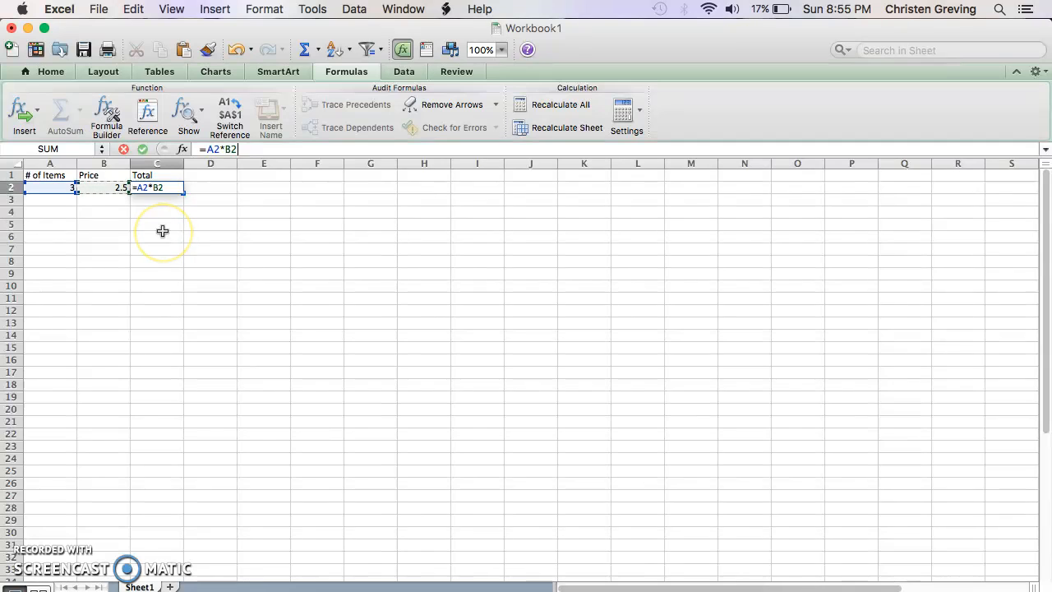
key("Return")
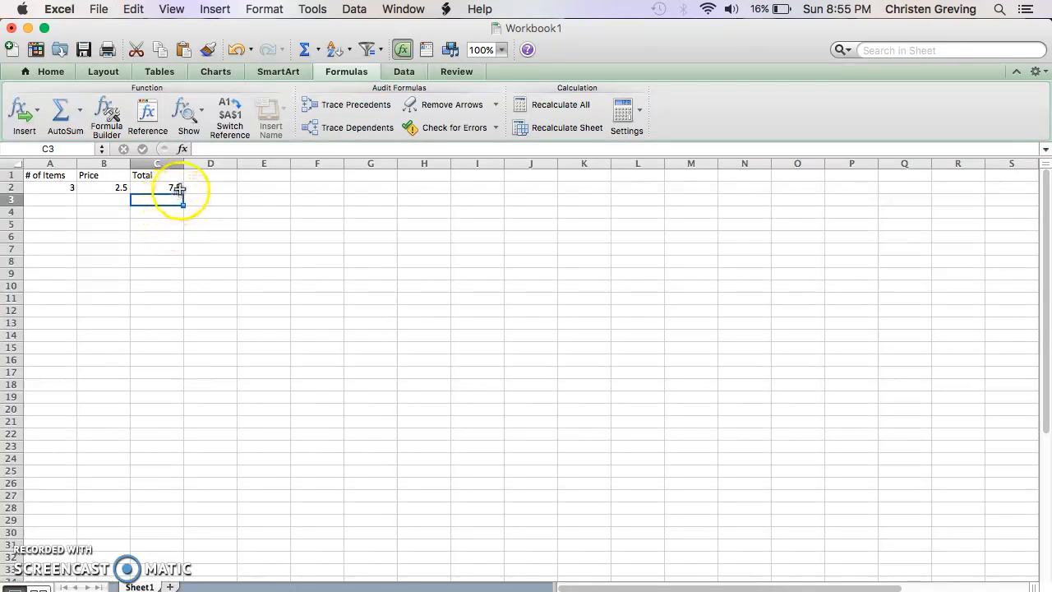
Fill the Total formula from C2 down through C10.
left_click(176, 189)
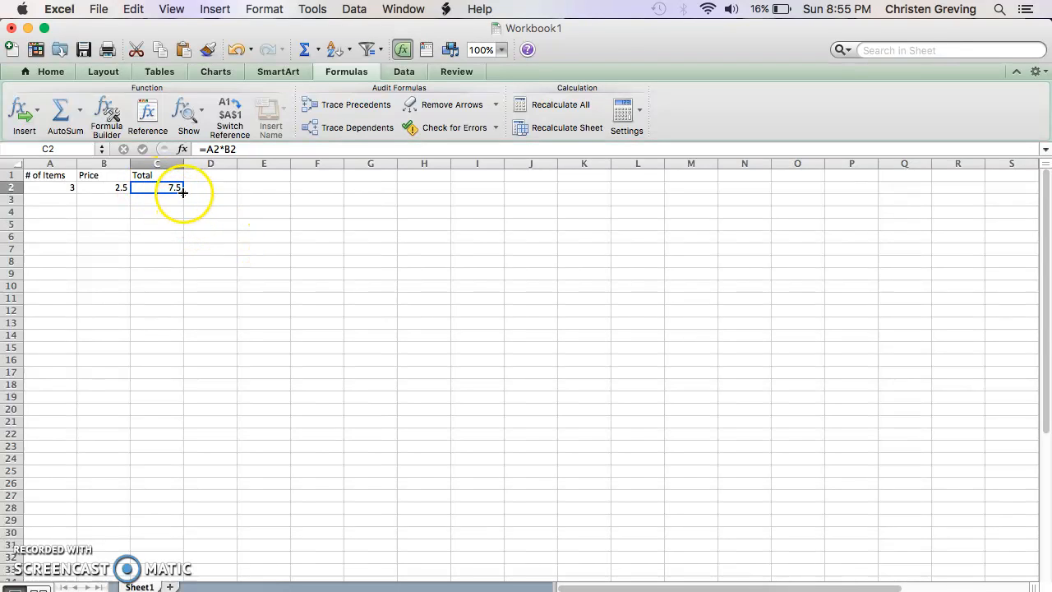
left_click_drag(183, 193, 183, 290)
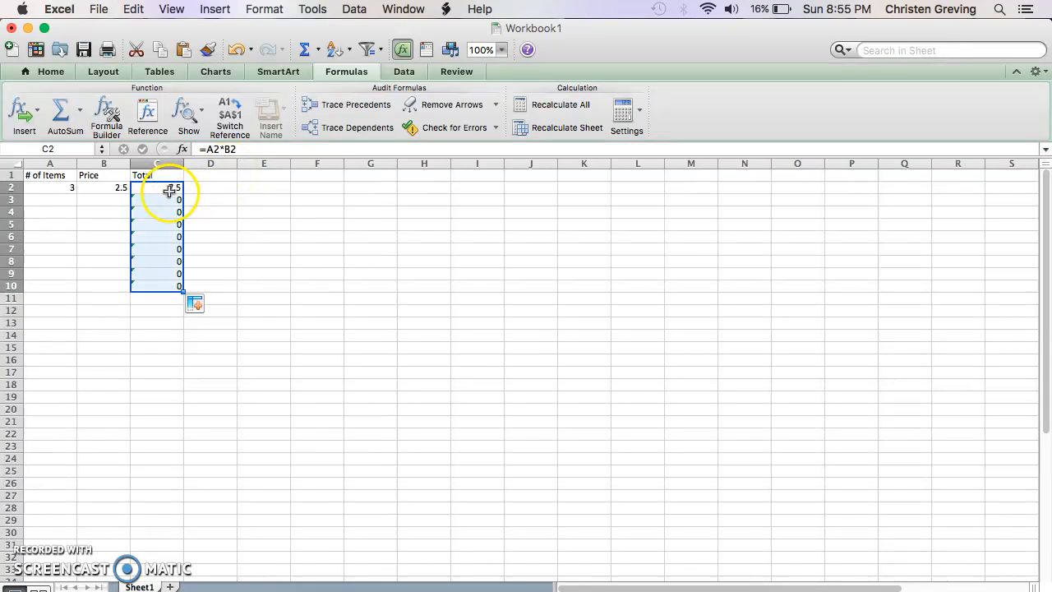
left_click(210, 271)
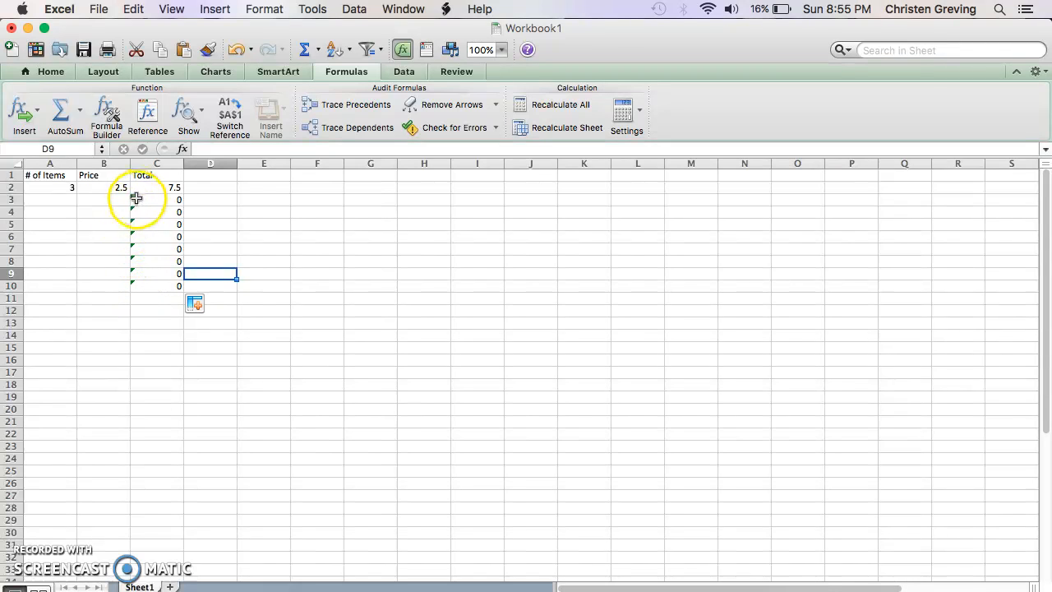
Enter 4 as the number of items in A3 and 1.25 as the price in B3.
left_click(69, 202)
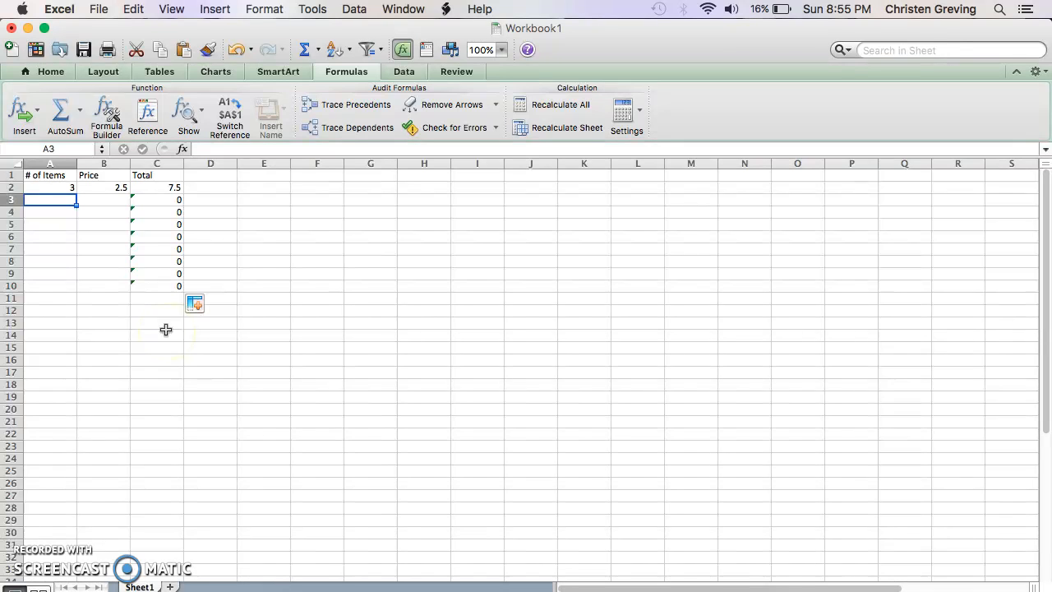
type("4")
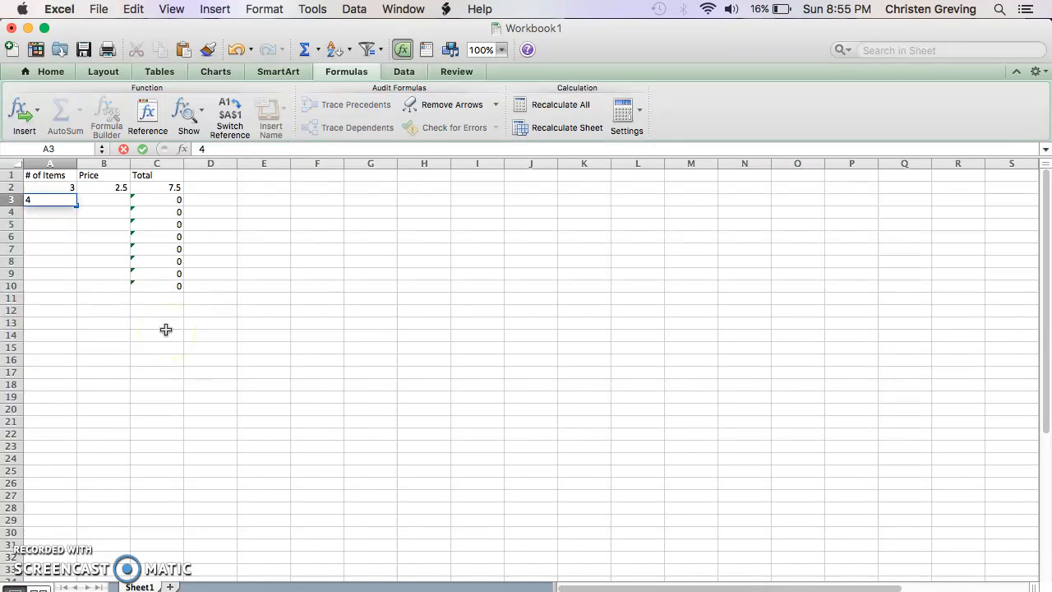
left_click(123, 198)
type("1.")
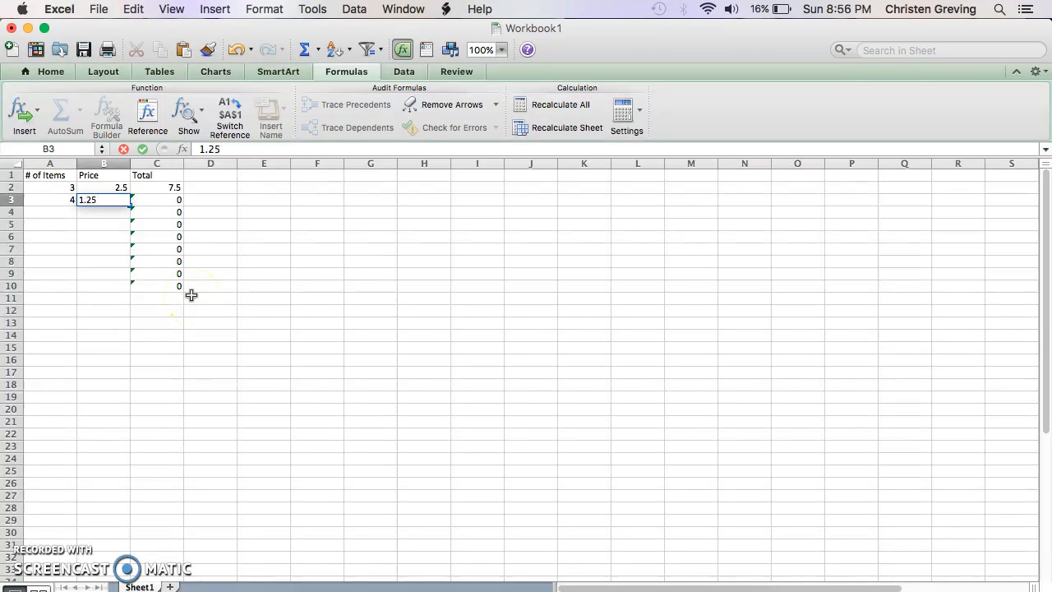
type("25")
key("Return")
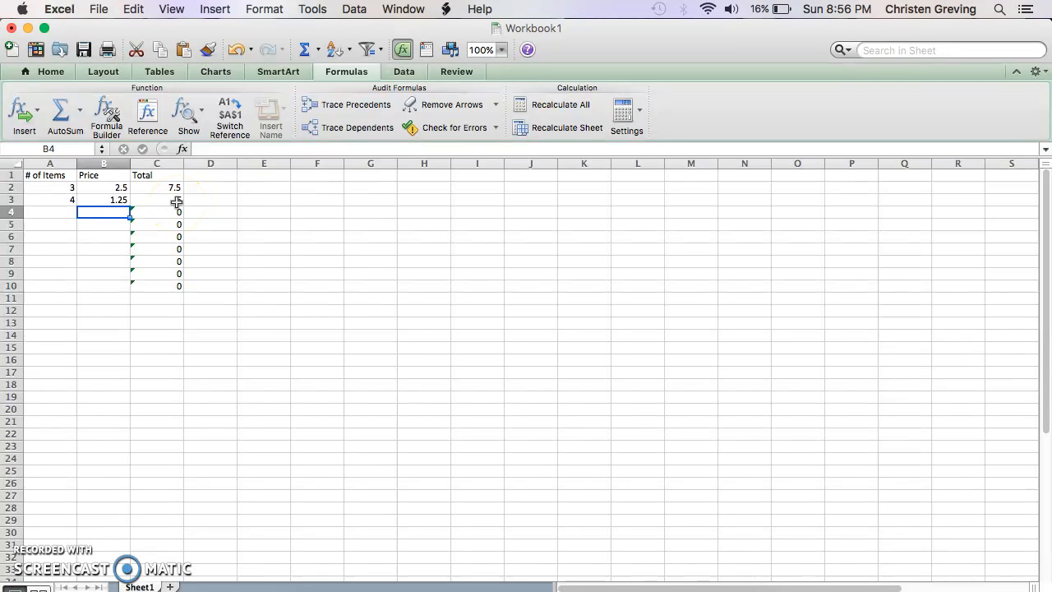
Enter 6 items in A4 at a price of 3.50 in B4, and select C2 to review its formula.
left_click(64, 212)
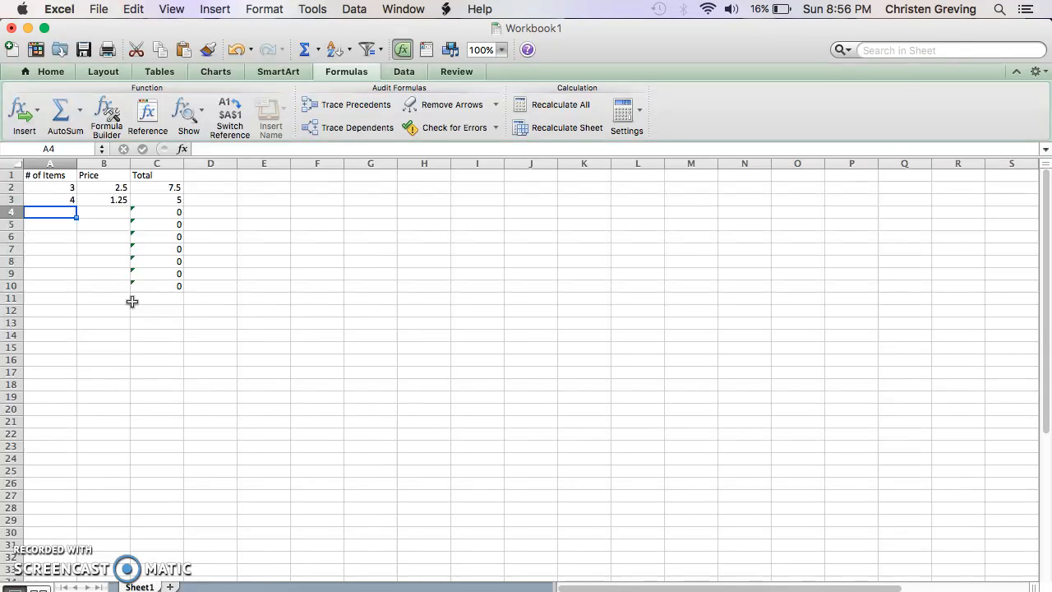
type("6")
left_click(104, 213)
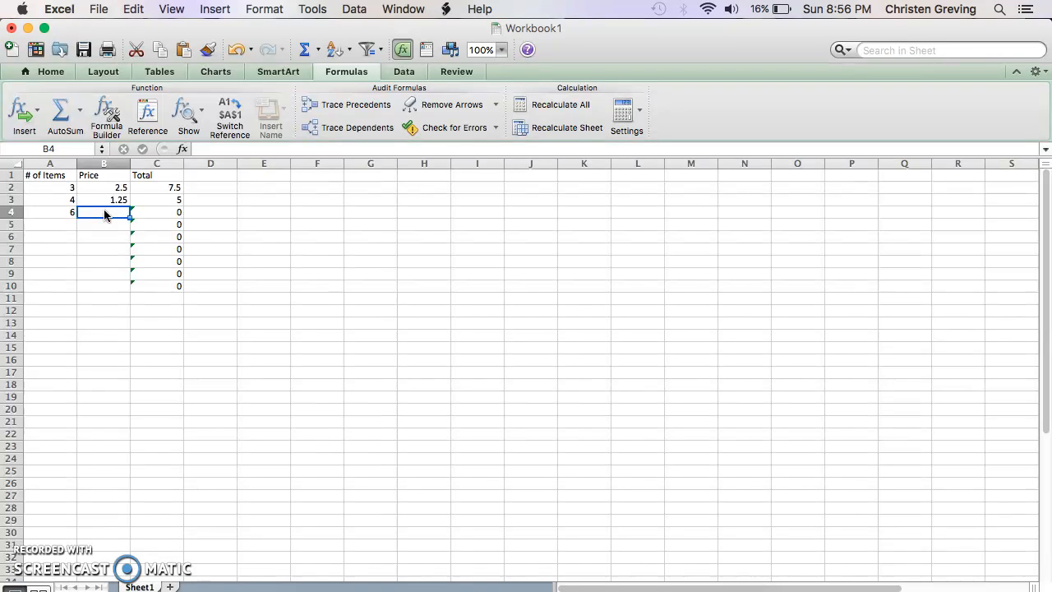
type("3.50")
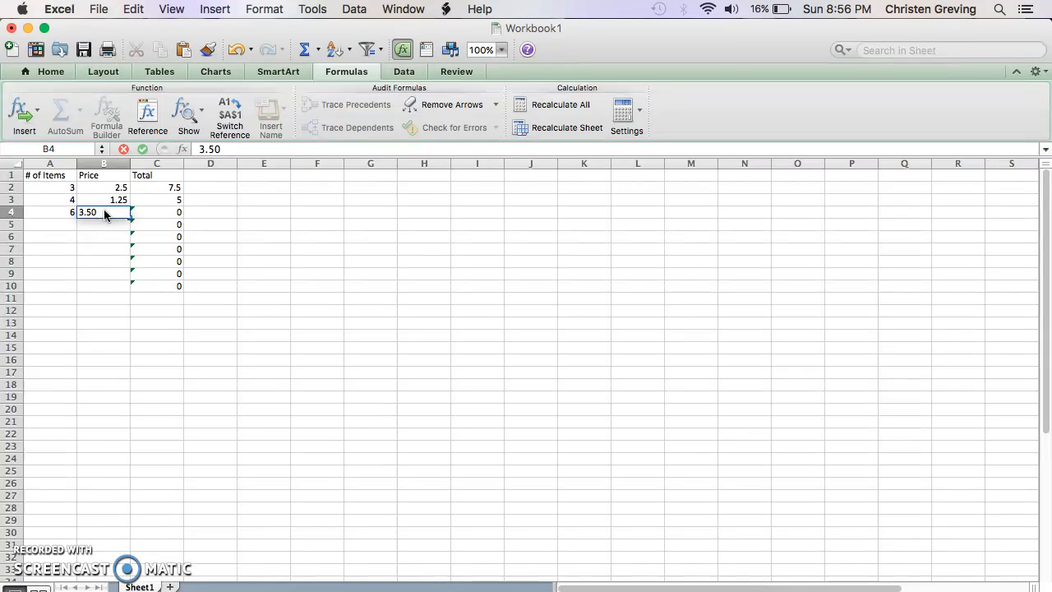
key("Return")
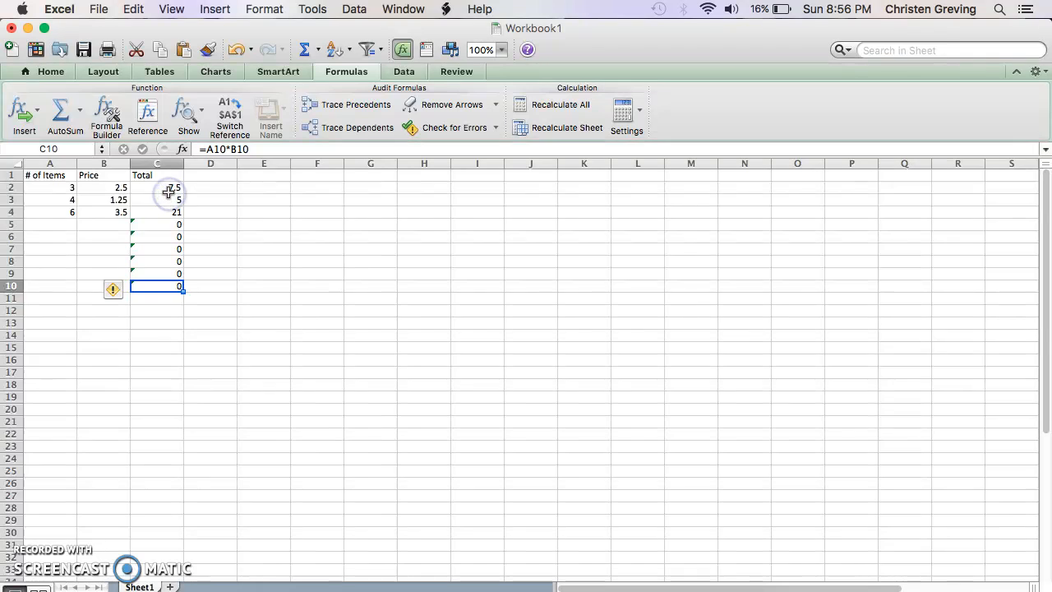
left_click(168, 187)
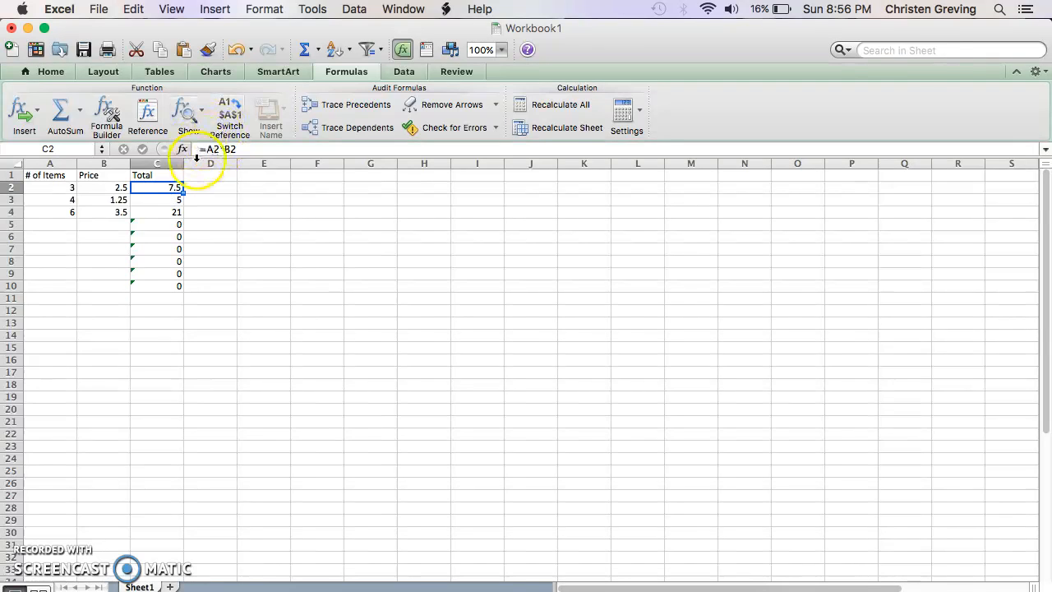